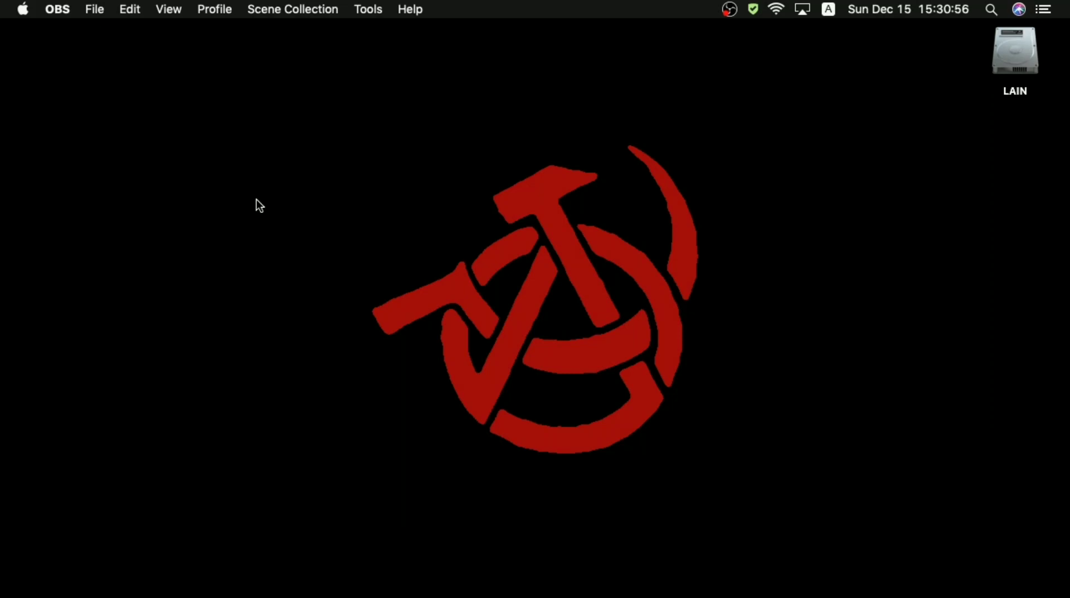
Step: Bring the empty red-logo desktop into focus so Finder is the active application
click(256, 200)
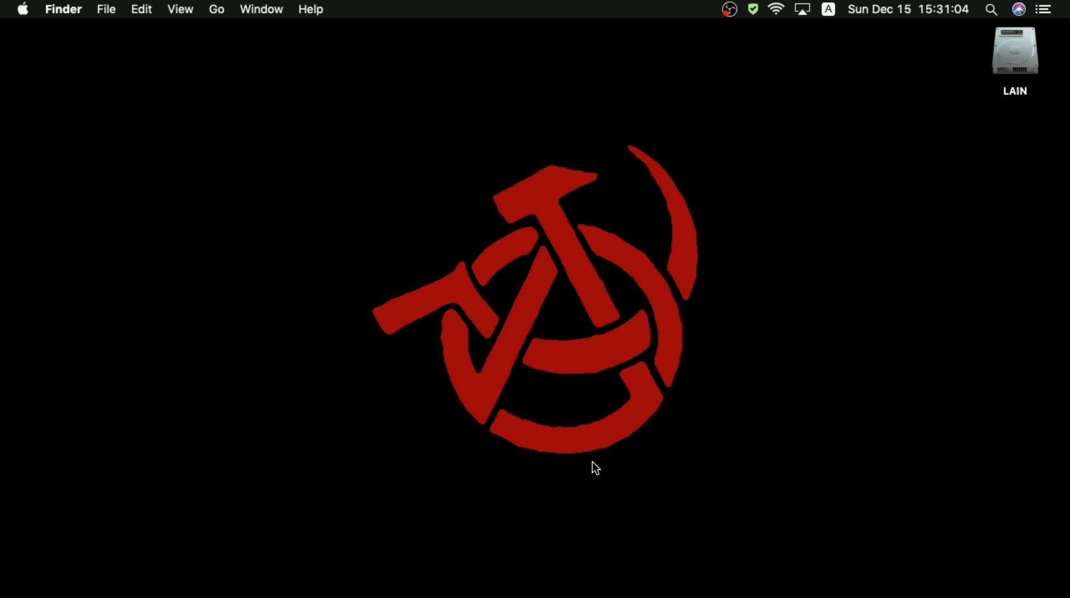
Step: Restore the minimized smsw.png WebTorrent seeding graphic in Preview from the Dock
mouse_move(660, 596)
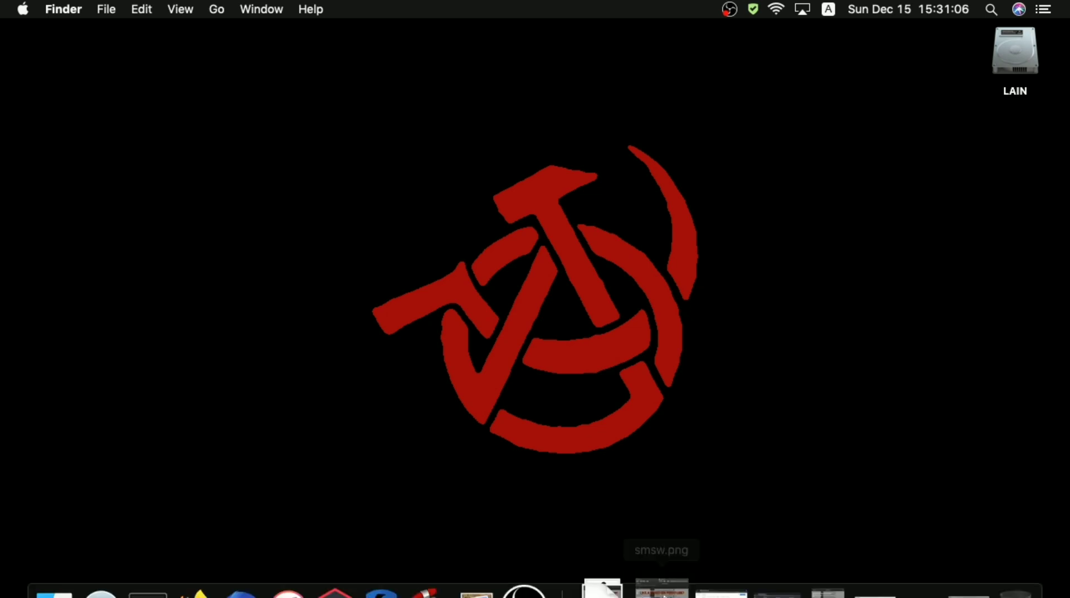
click(663, 563)
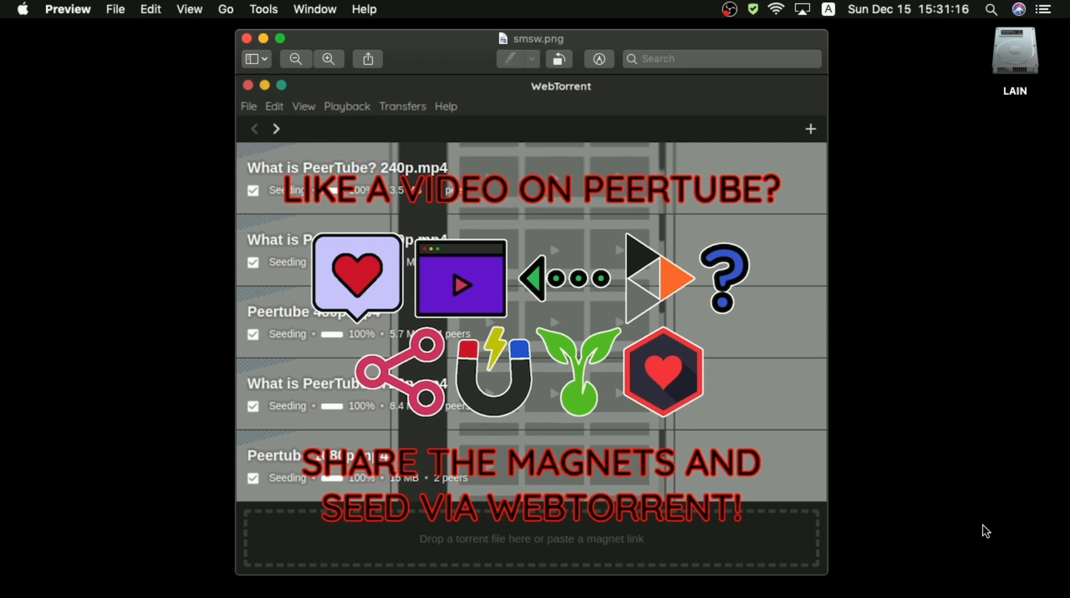
mouse_move(832, 595)
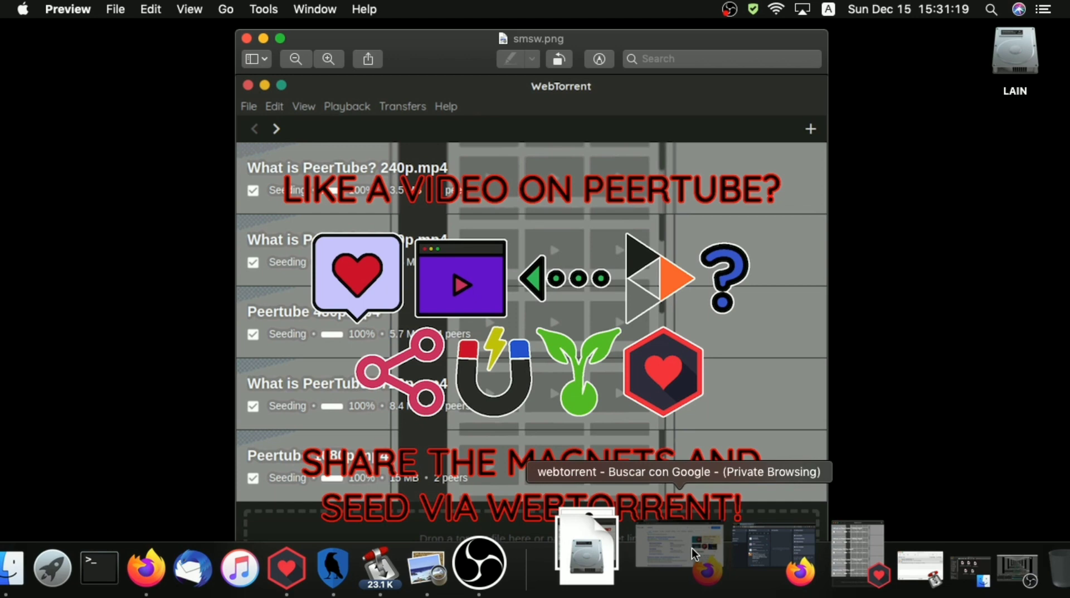
Step: Open webtorrent.io from the search results and go to its WebTorrent Desktop download page
click(693, 552)
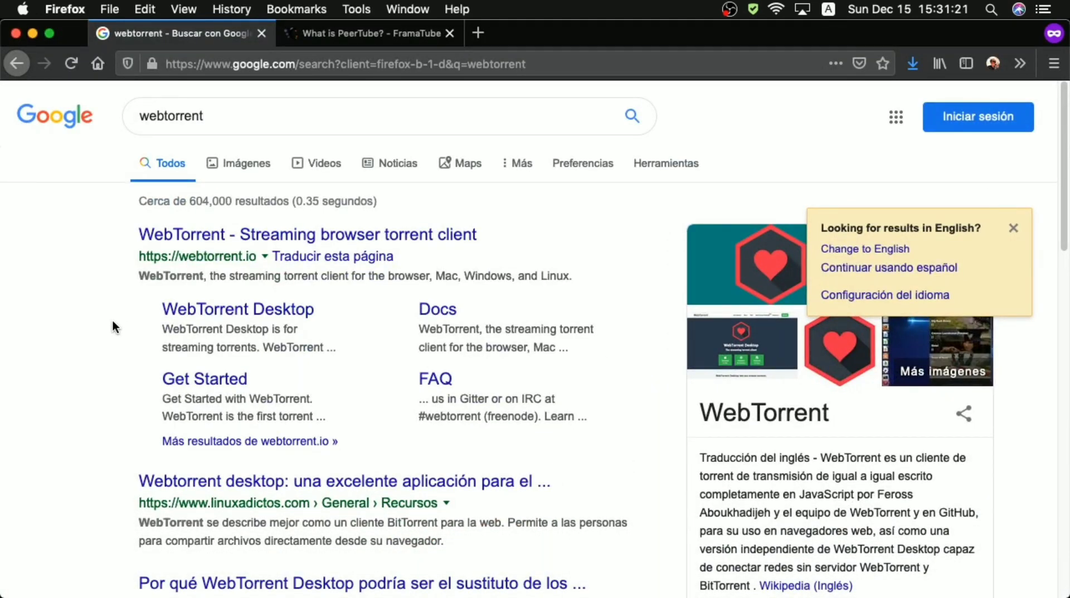
click(243, 237)
click(243, 236)
click(244, 236)
click(243, 236)
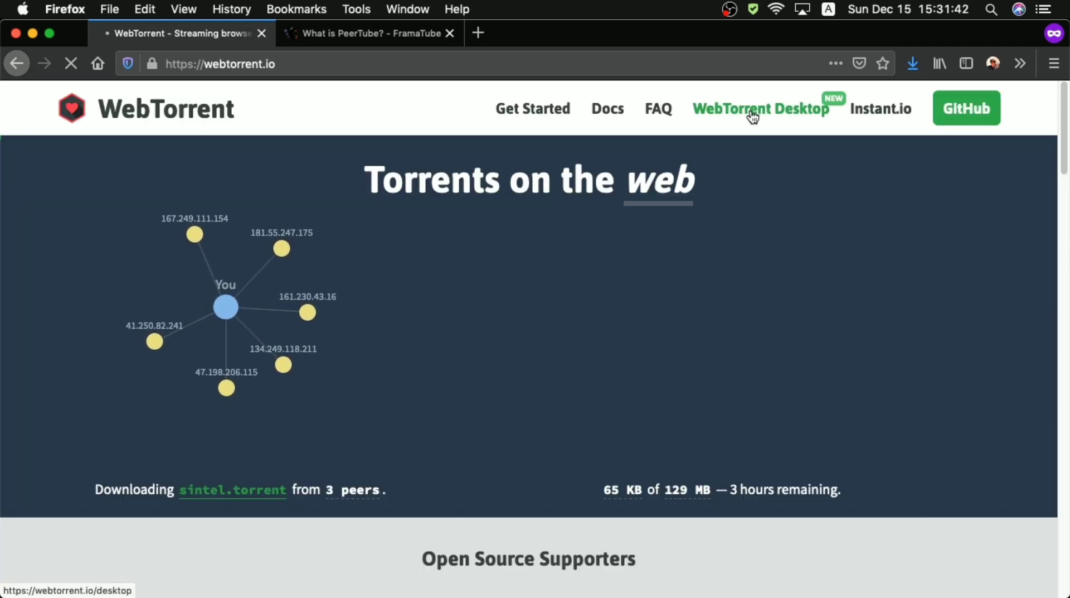
click(751, 112)
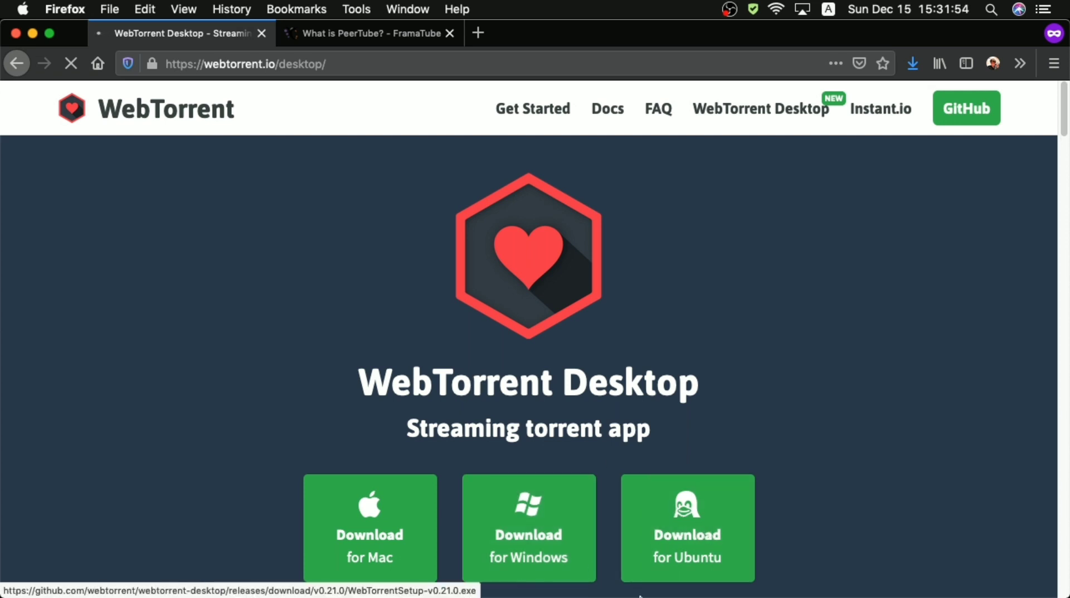
Step: Check WebTorrent's seeding list, then hide it and switch to the FramaTube video tab
mouse_move(693, 591)
click(766, 558)
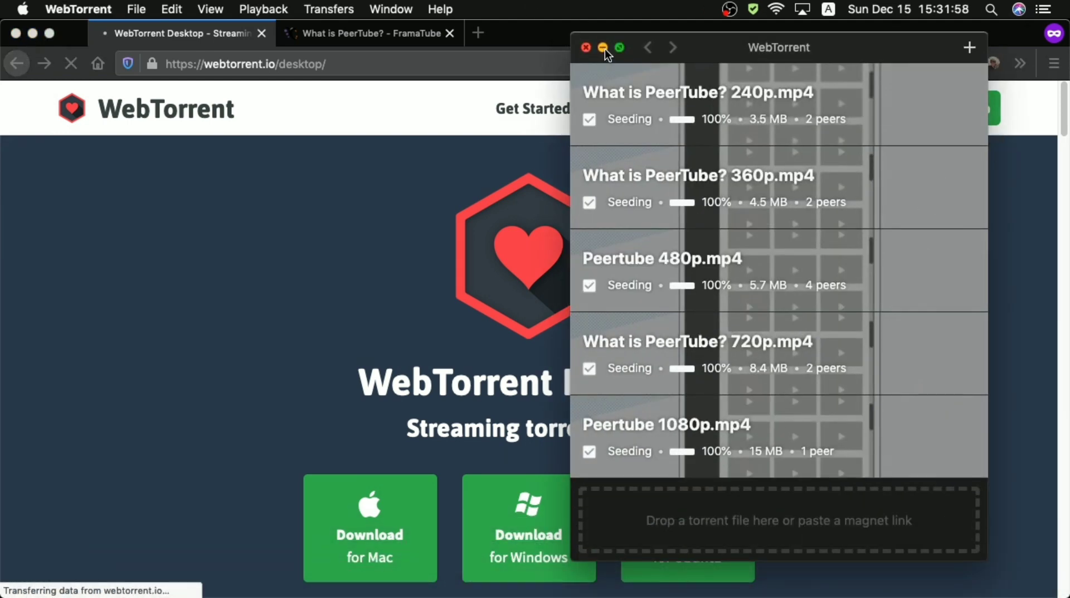
click(604, 48)
click(376, 34)
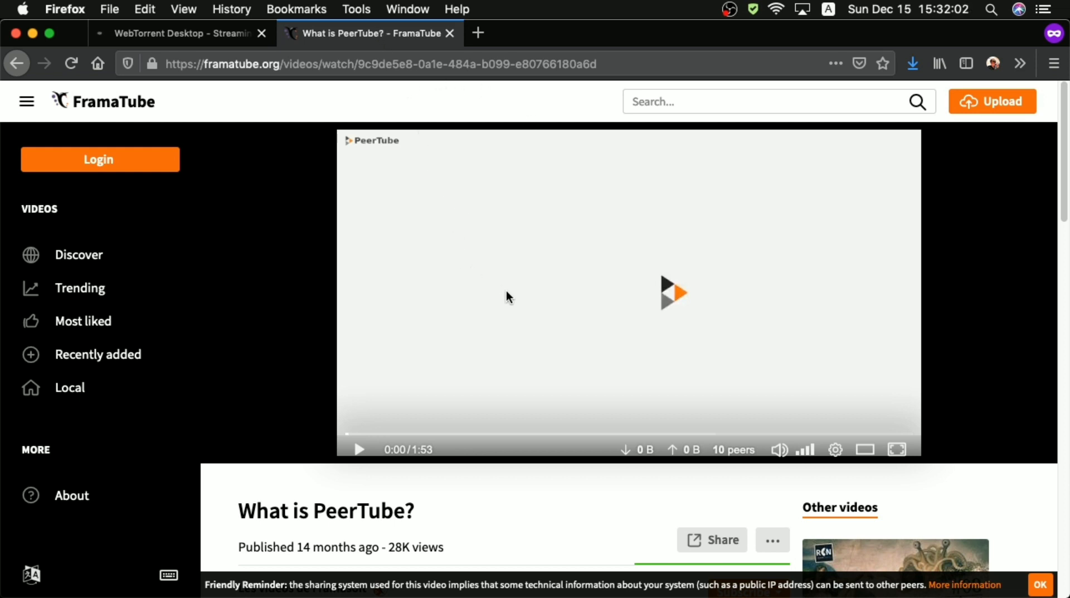
Step: Open the Download video dialog for 'What is PeerTube?', keep 1080p, and copy the torrent link
click(774, 543)
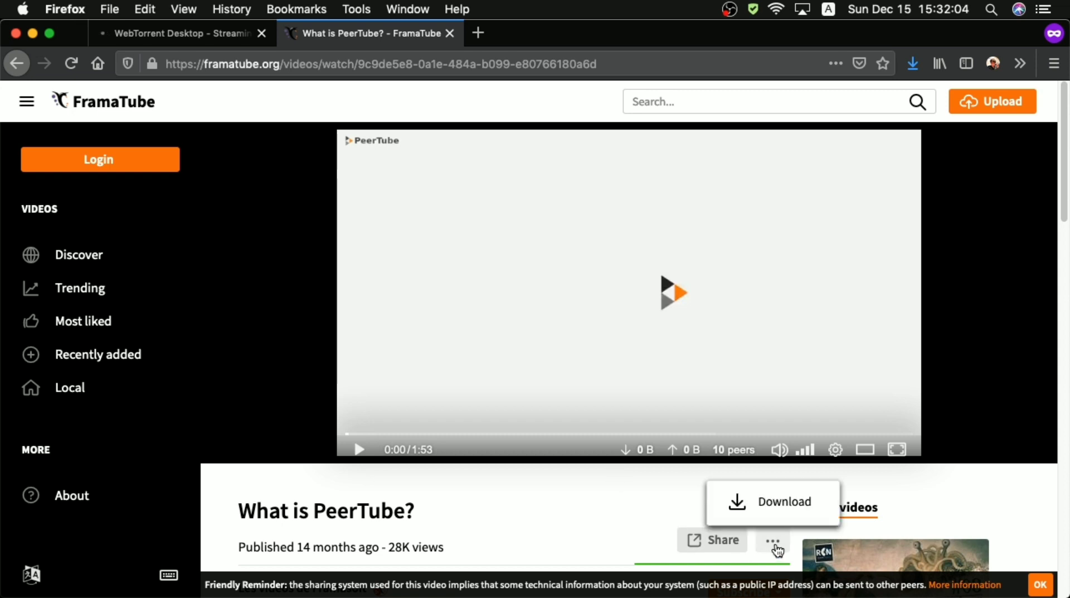
click(767, 510)
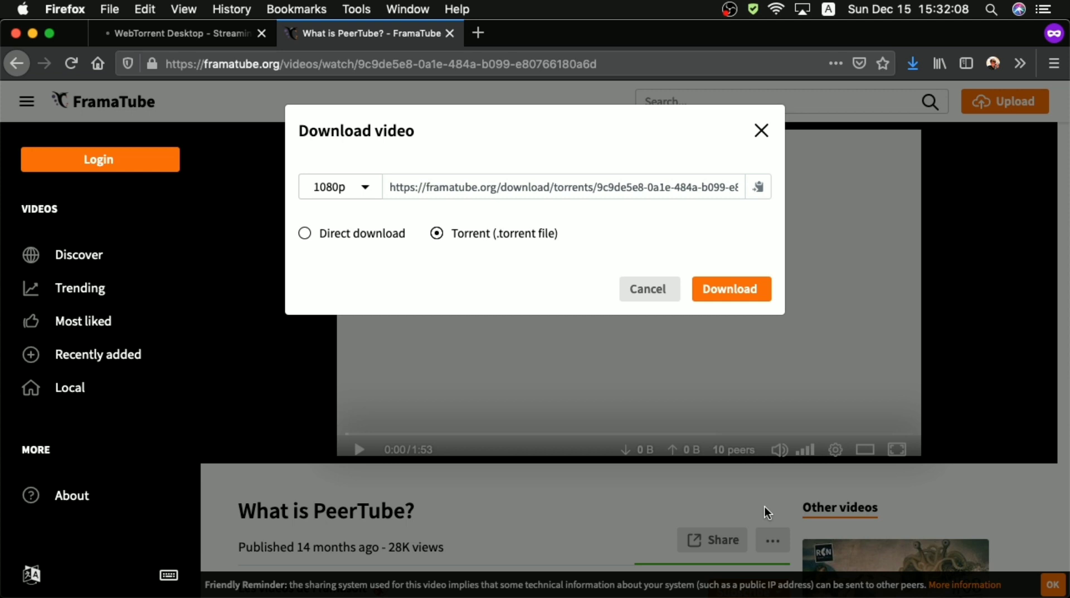
click(368, 190)
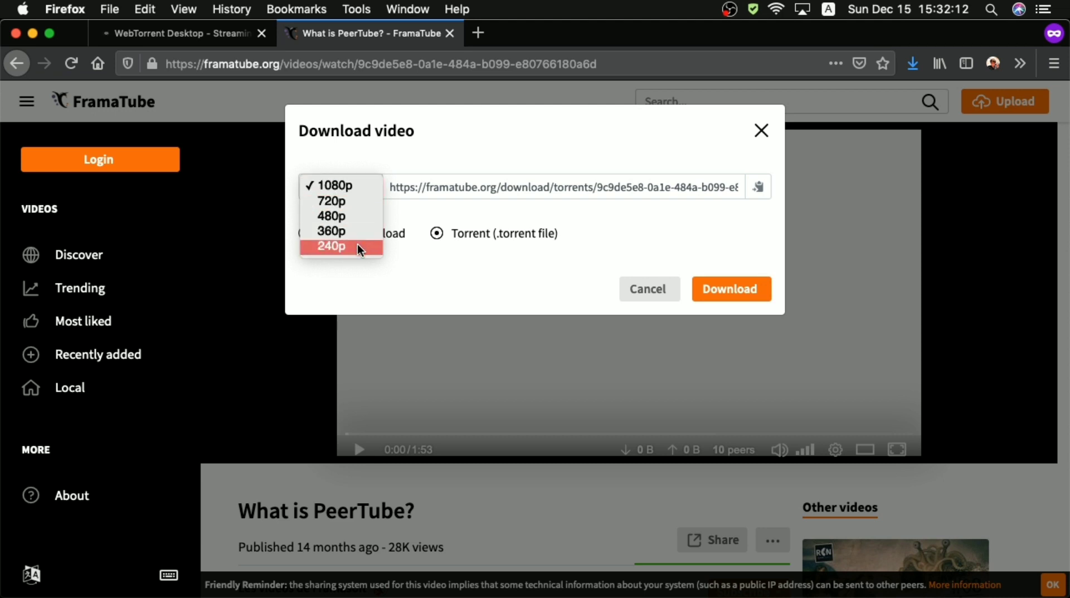
click(473, 278)
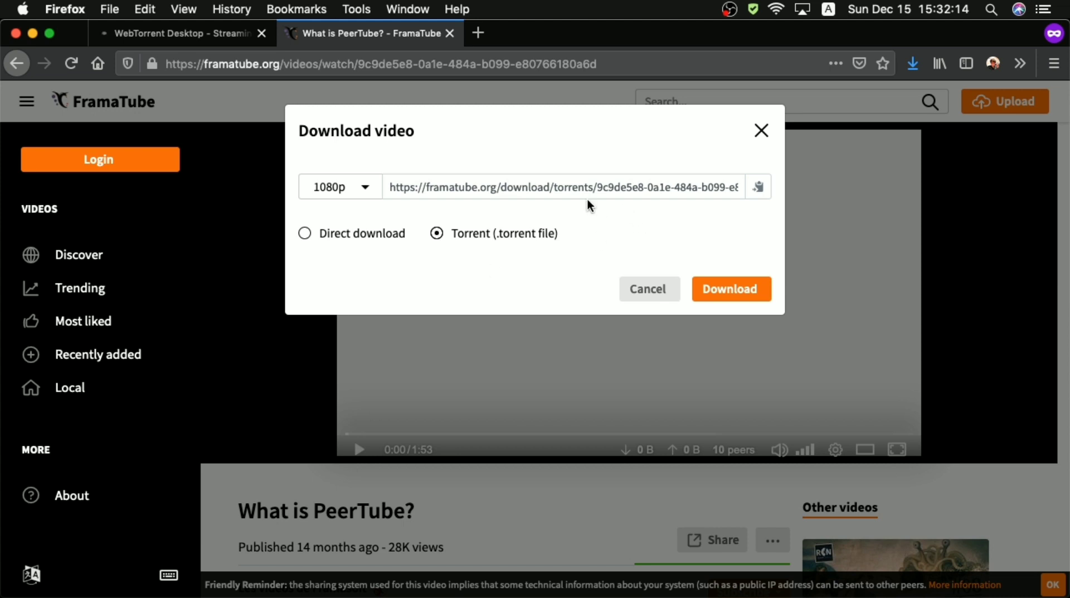
click(759, 188)
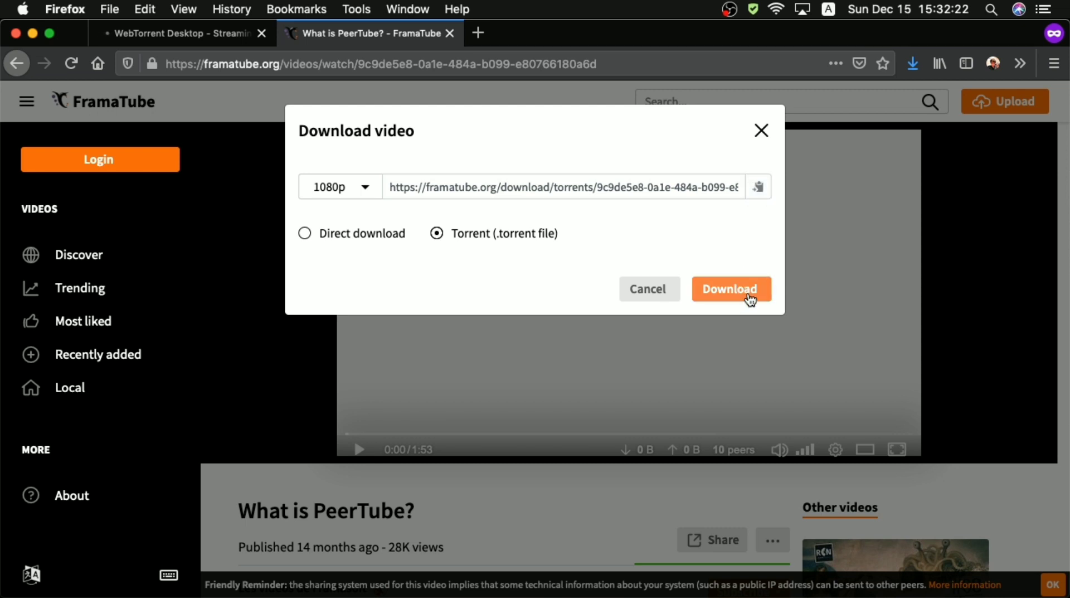
mouse_move(697, 591)
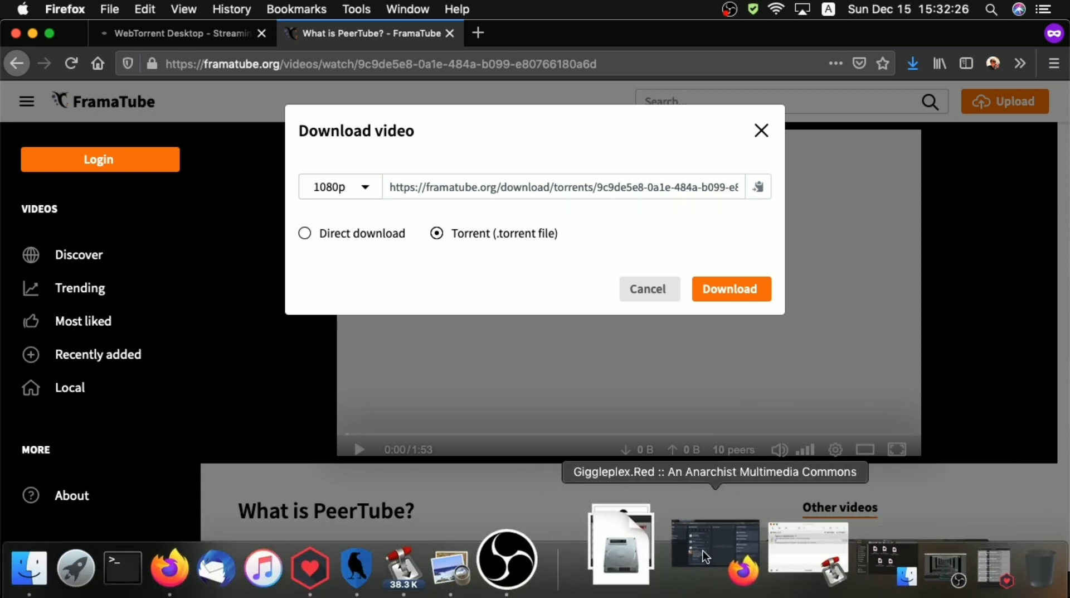
Step: View the Finder folder of five PeerTube .torrent files, then minimize it again
click(811, 554)
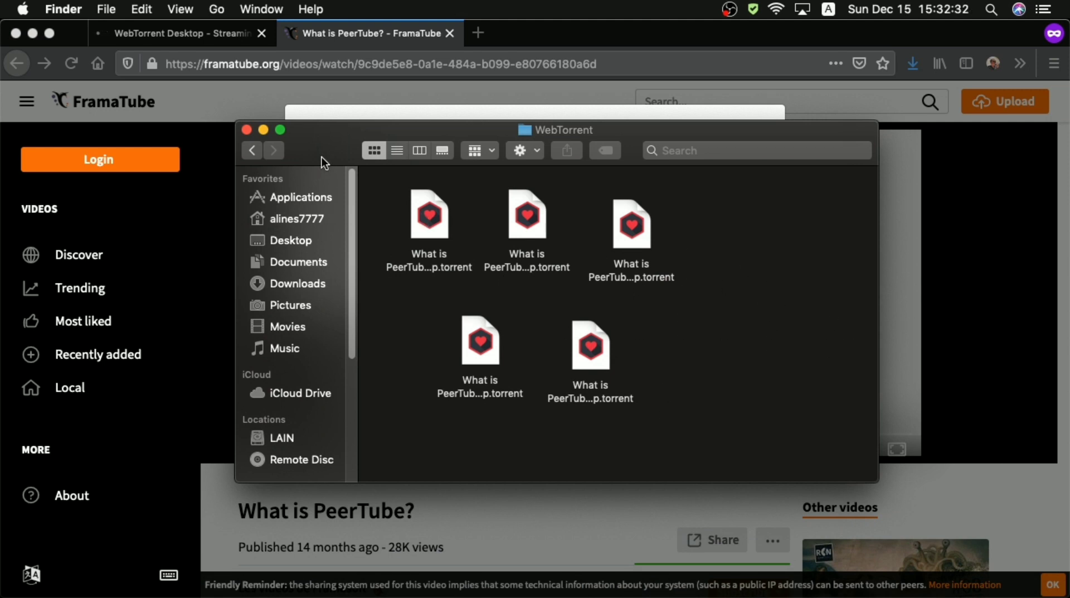
click(265, 132)
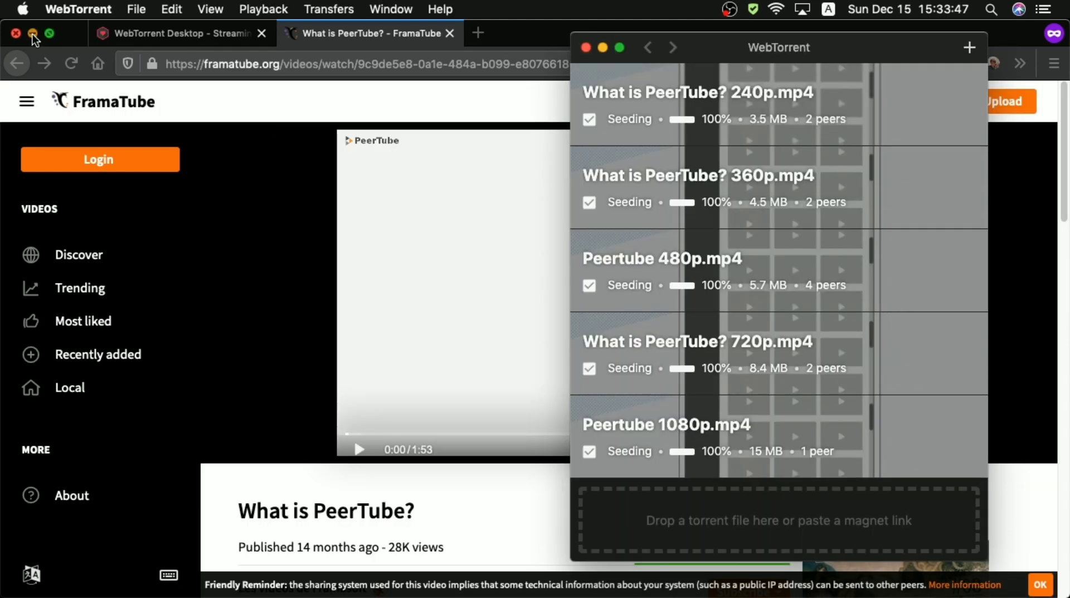
Step: Hide Firefox and the smsw.png image, then bring up Transmission beside WebTorrent
click(32, 34)
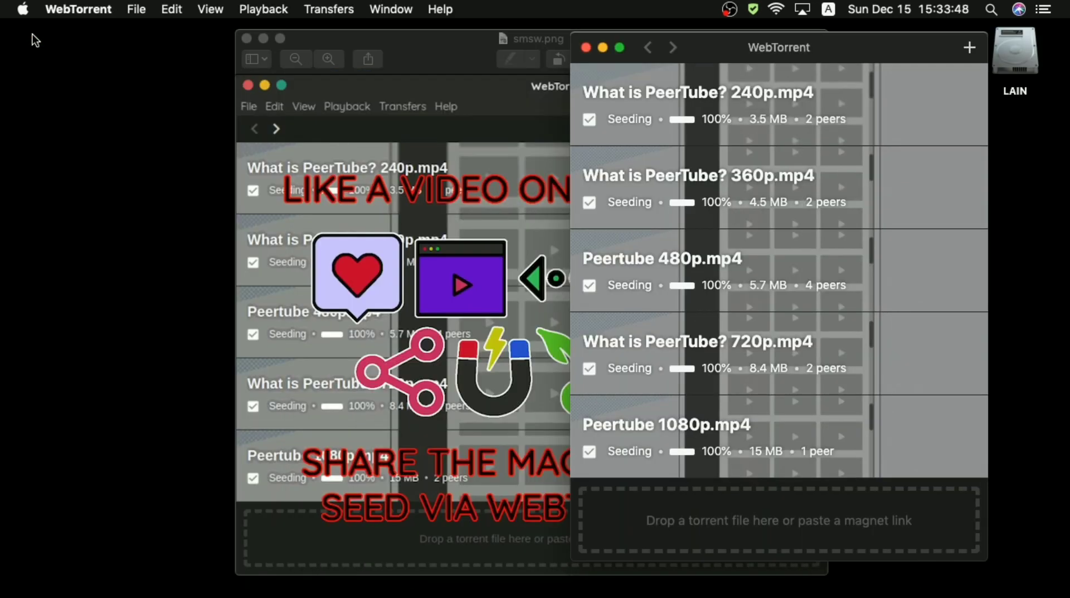
click(263, 38)
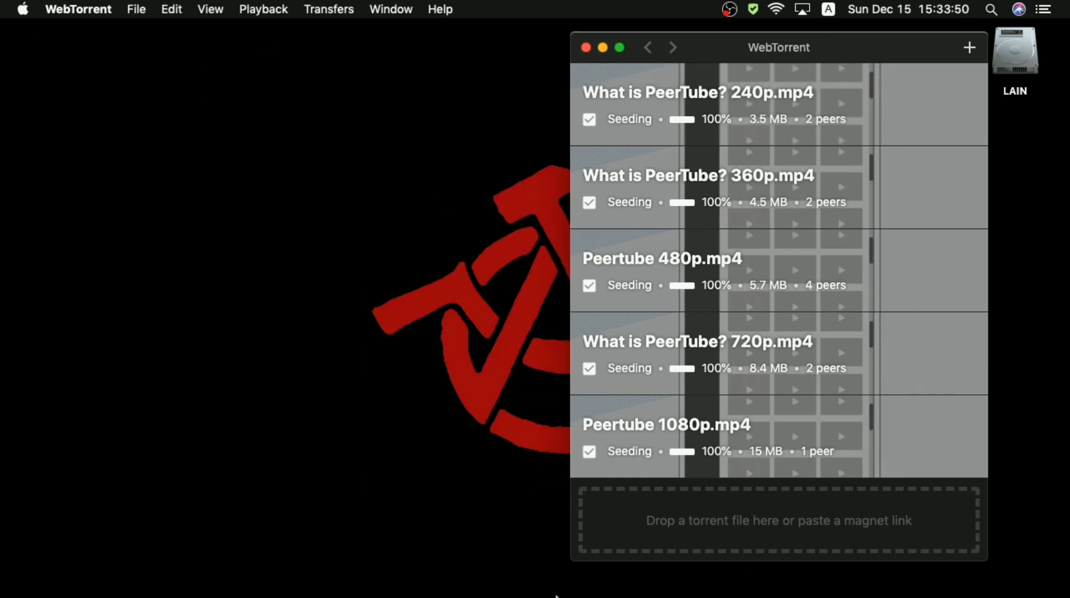
mouse_move(557, 596)
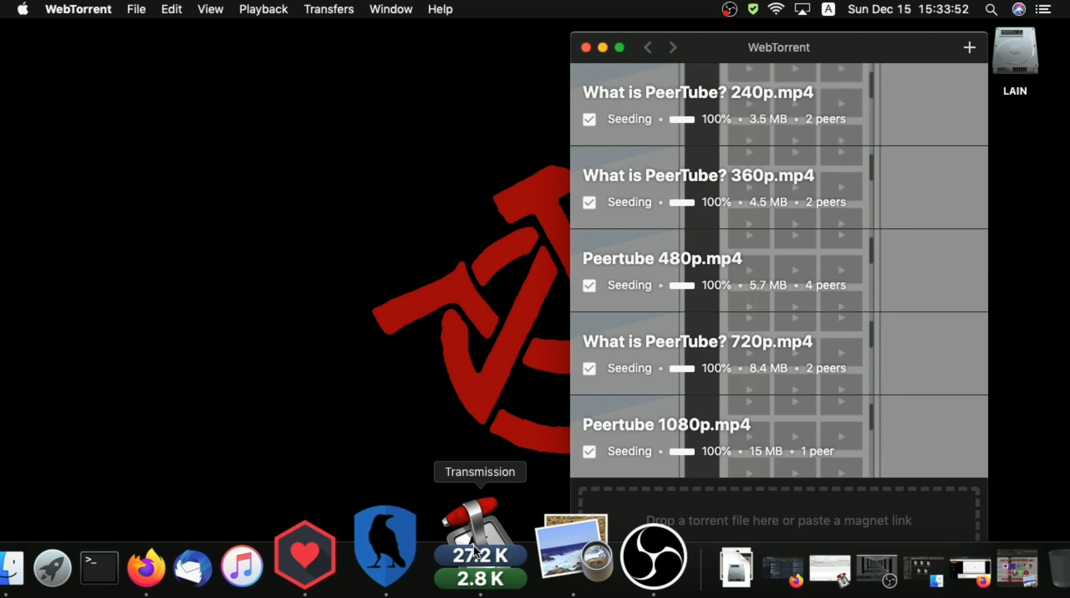
click(474, 545)
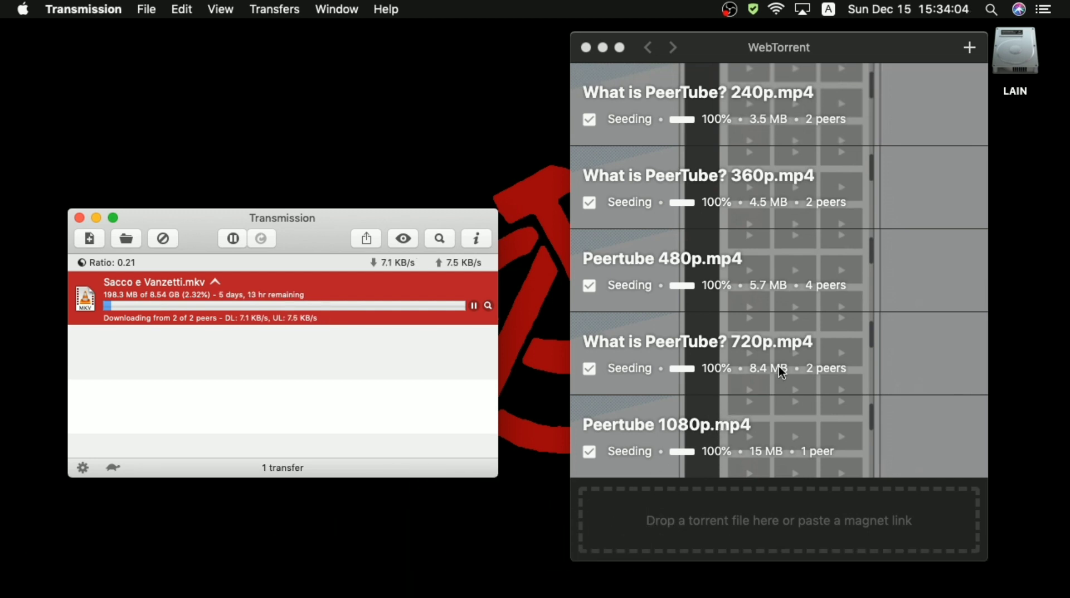
mouse_move(742, 595)
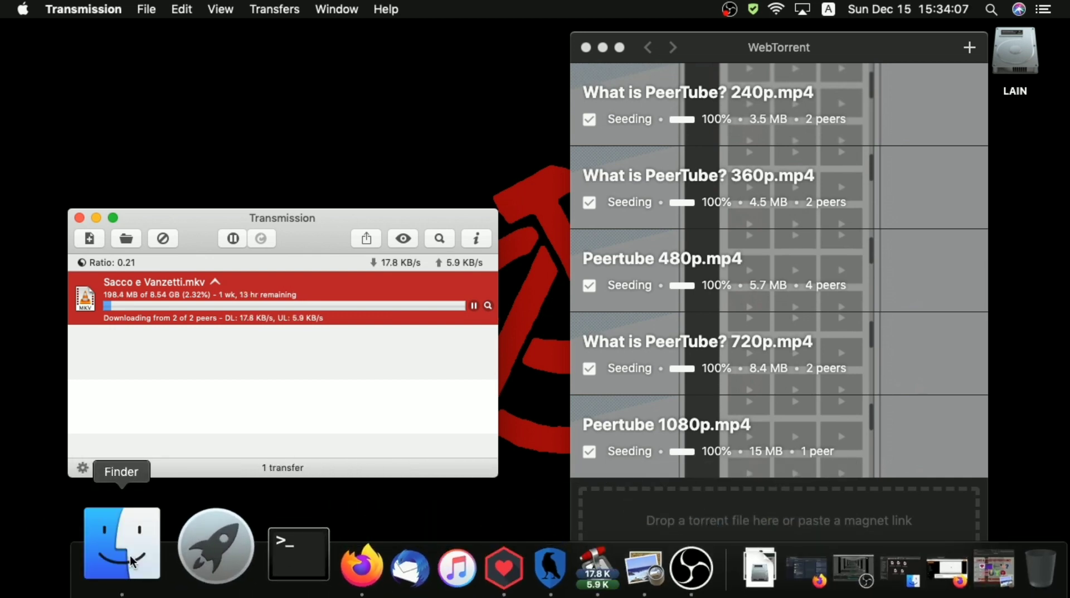
click(111, 549)
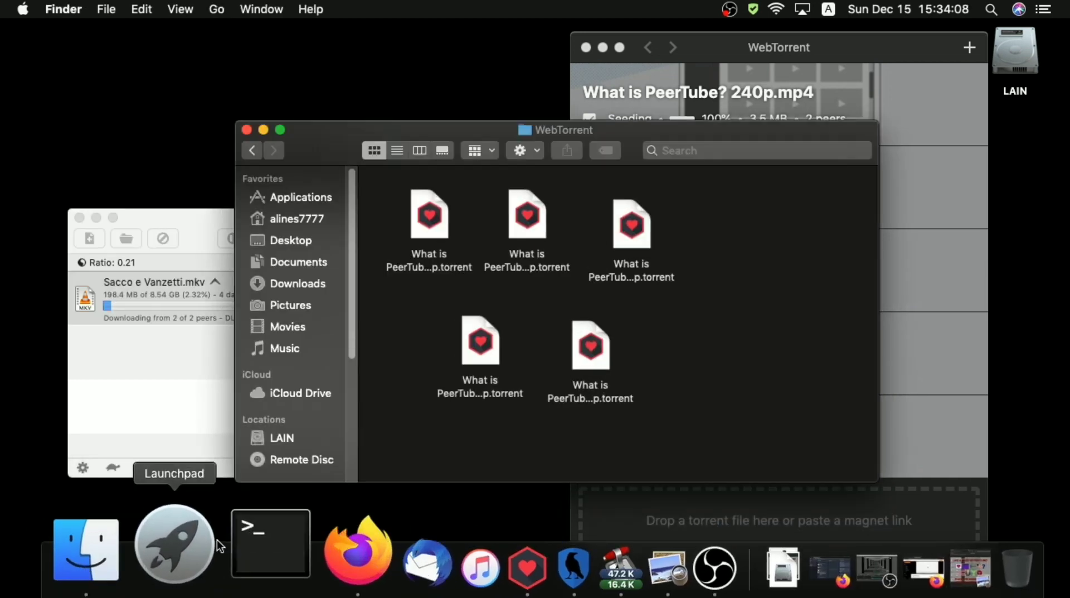
click(258, 152)
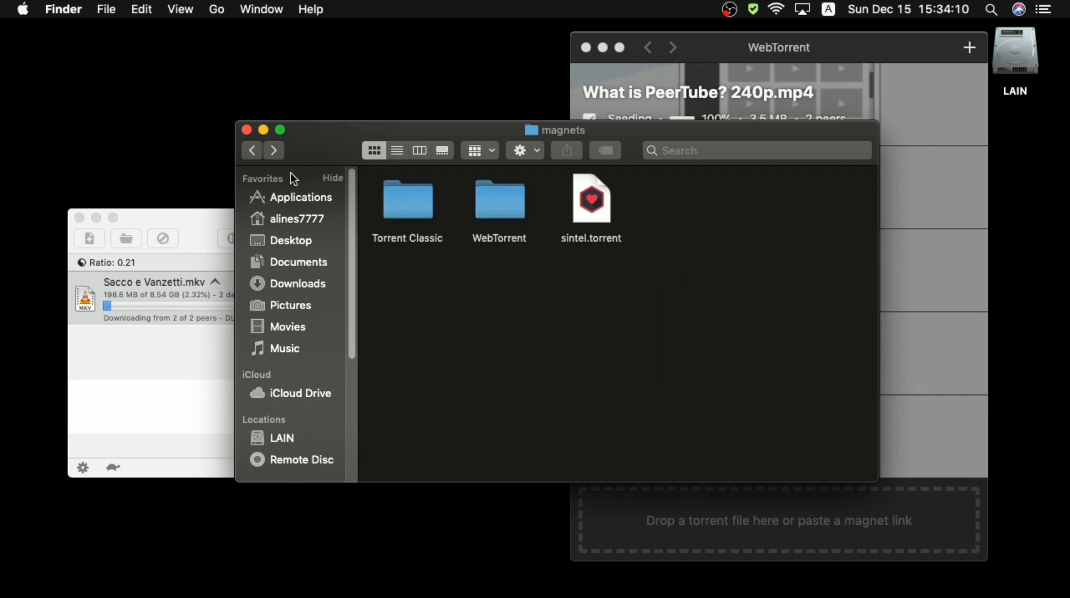
click(508, 203)
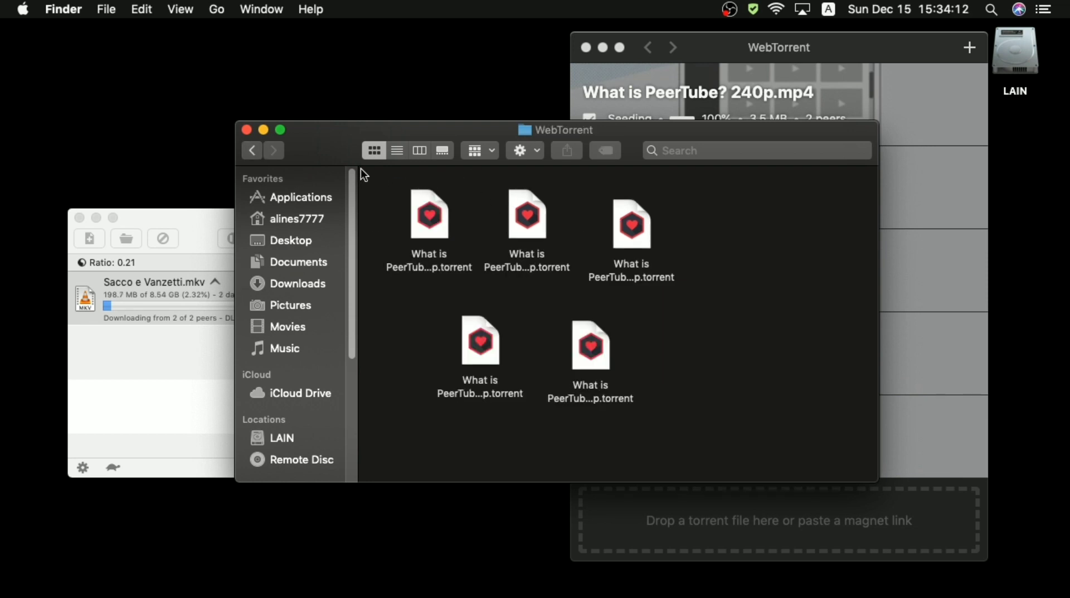
click(261, 158)
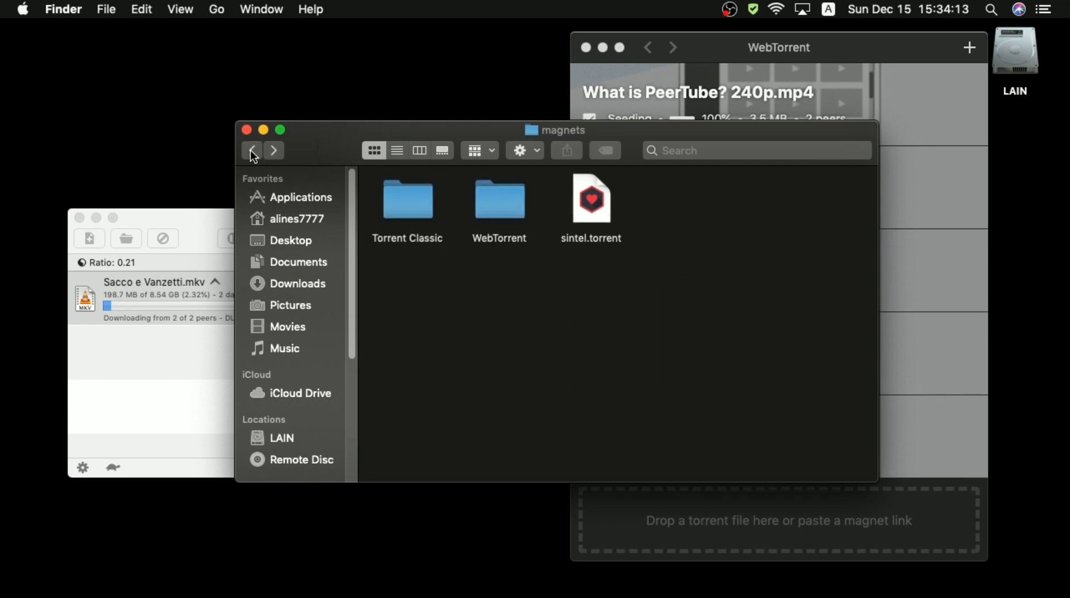
double_click(416, 202)
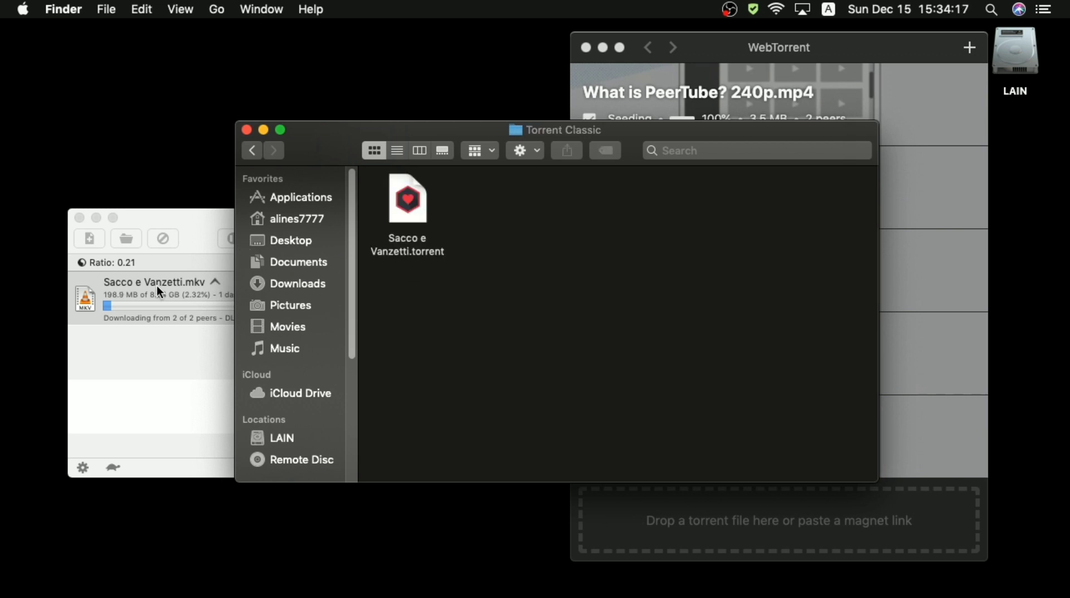
click(255, 150)
double_click(499, 205)
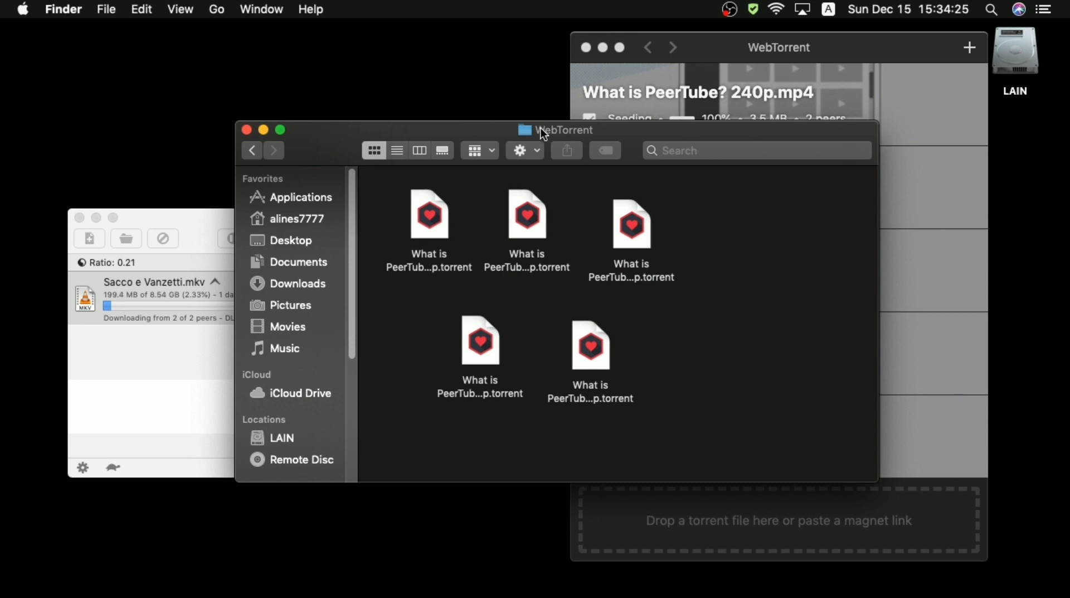
click(263, 132)
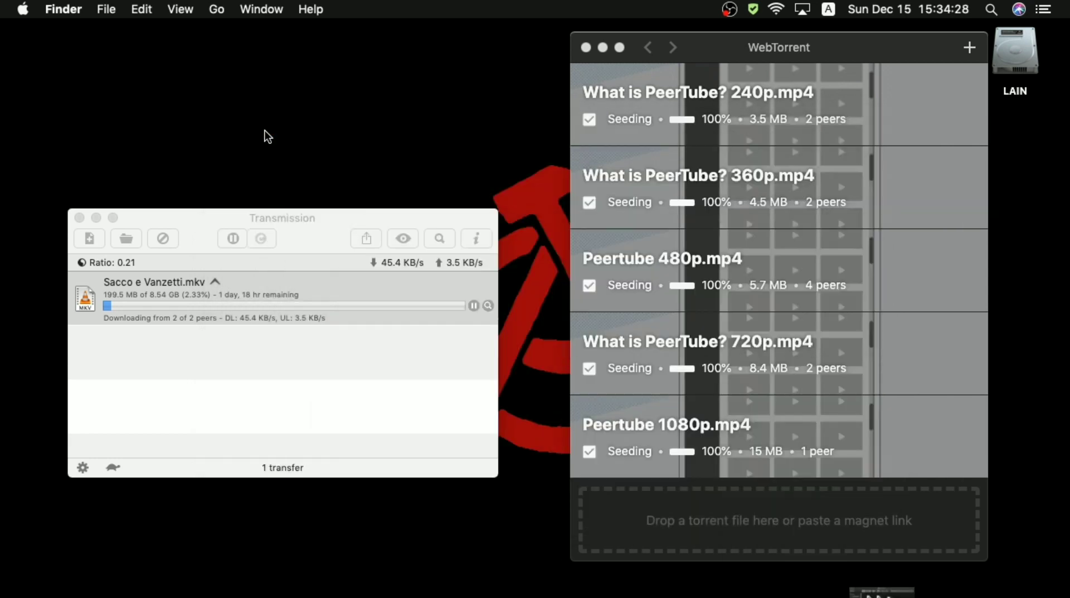
mouse_move(463, 592)
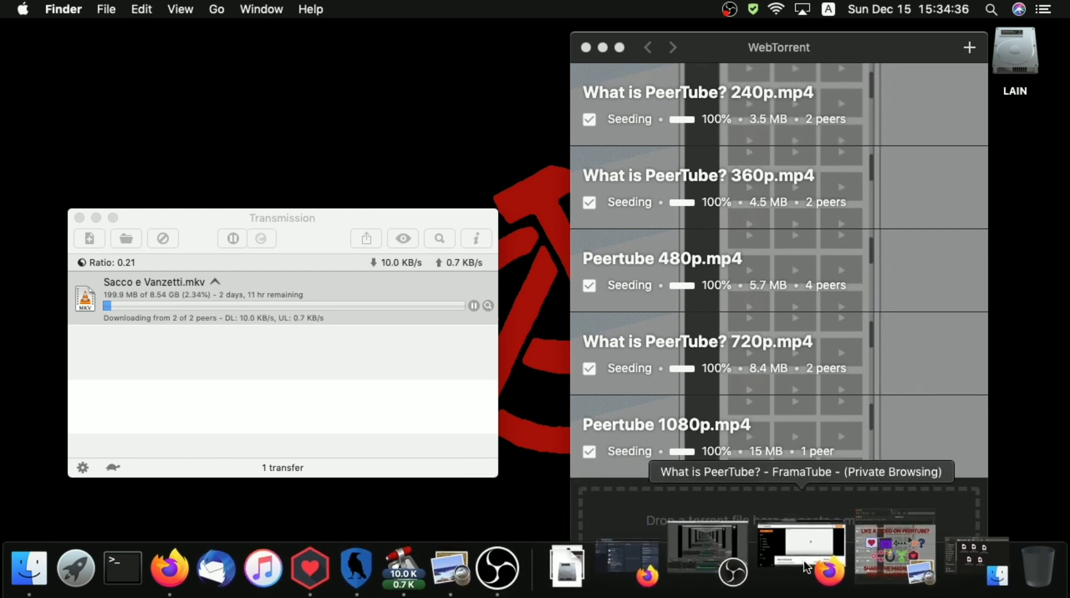
Step: Load riseup.net in a new private Firefox tab next to the FramaTube video
click(804, 559)
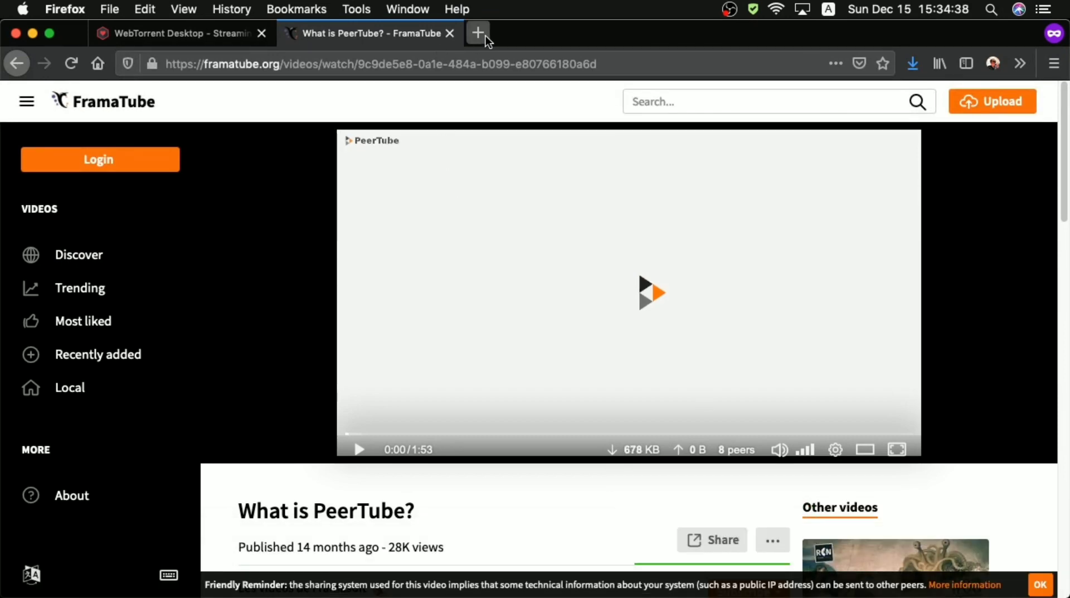
click(478, 33)
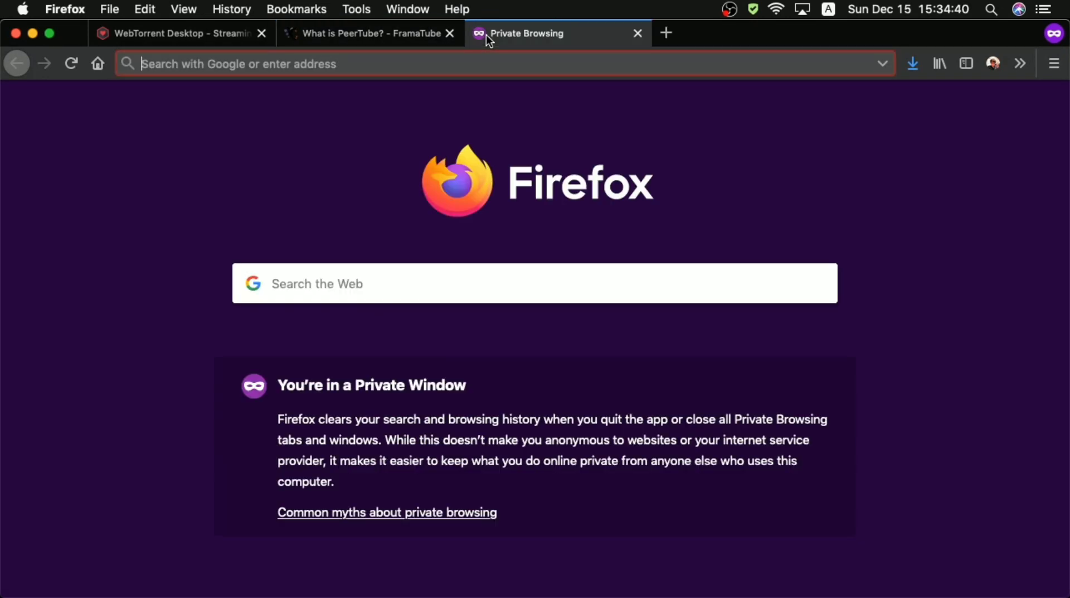
text(riseup.)
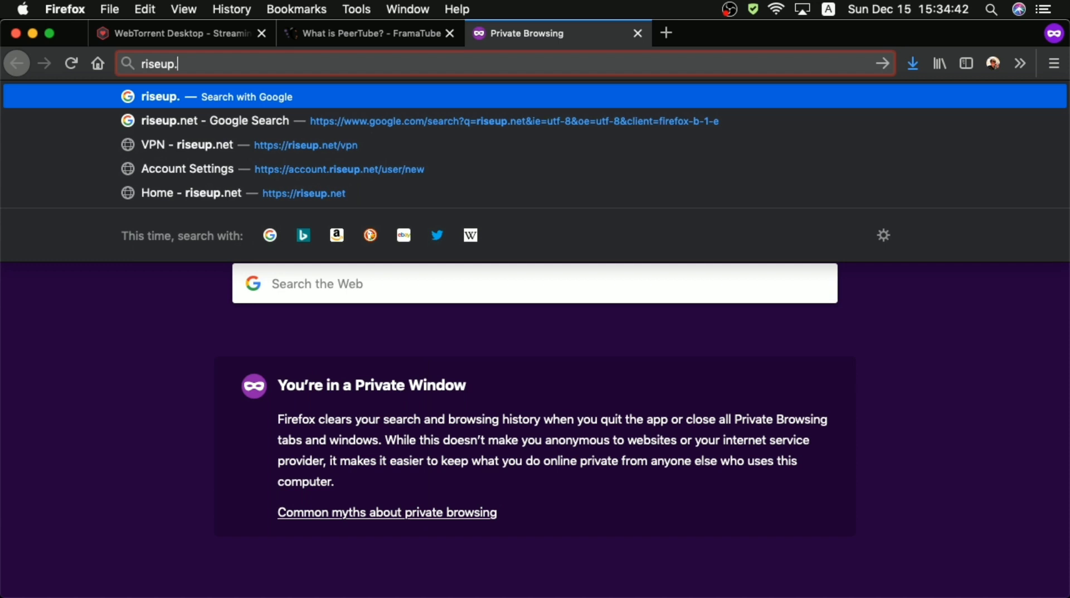
text(net)
key(Return)
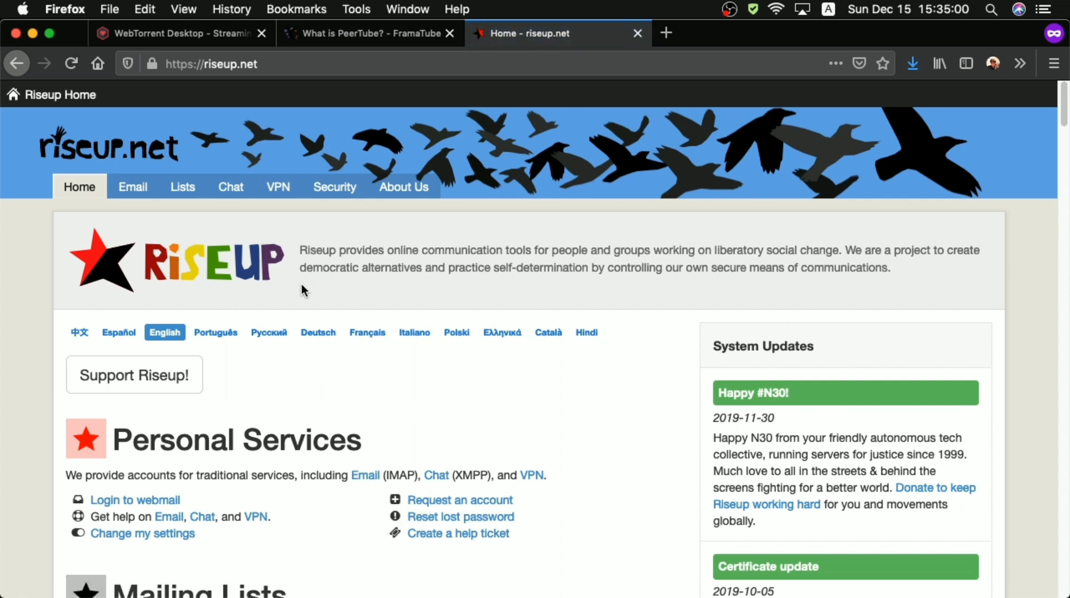
Step: Show the RiseupVPN page's Donate! section, then choose Donate... from the RiseupVPN menu-bar menu
click(278, 194)
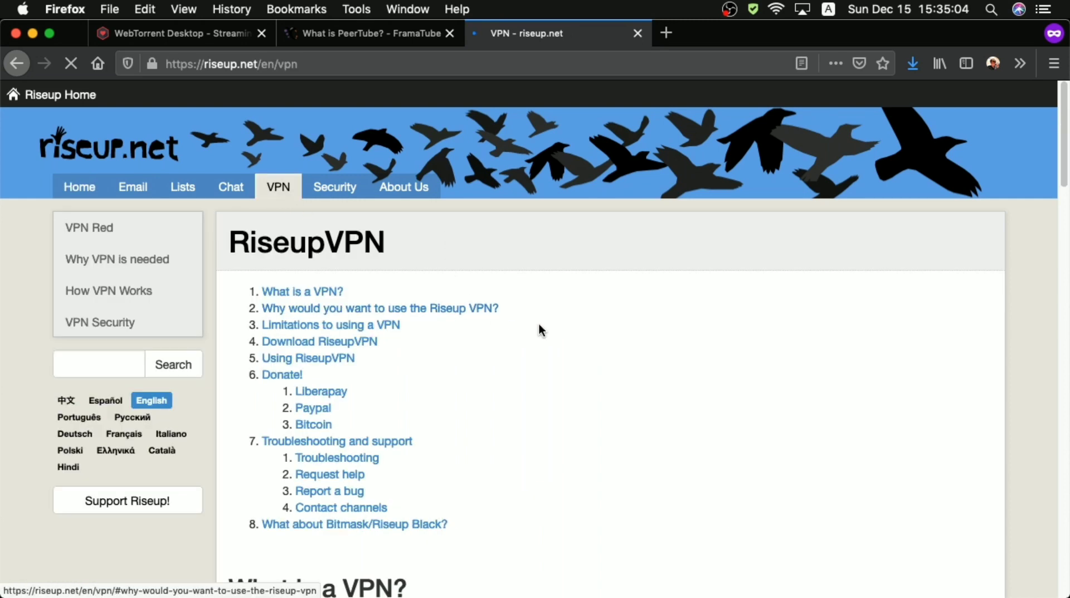
scroll(539, 323, down, 5)
scroll(539, 323, down, 8)
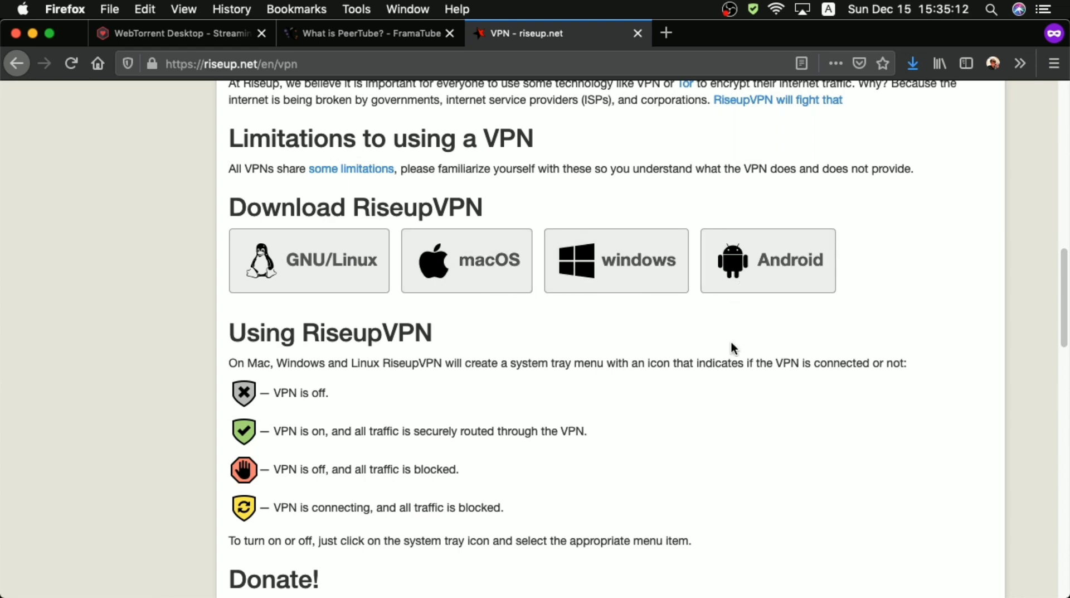
scroll(731, 336, up, 5)
scroll(733, 343, up, 5)
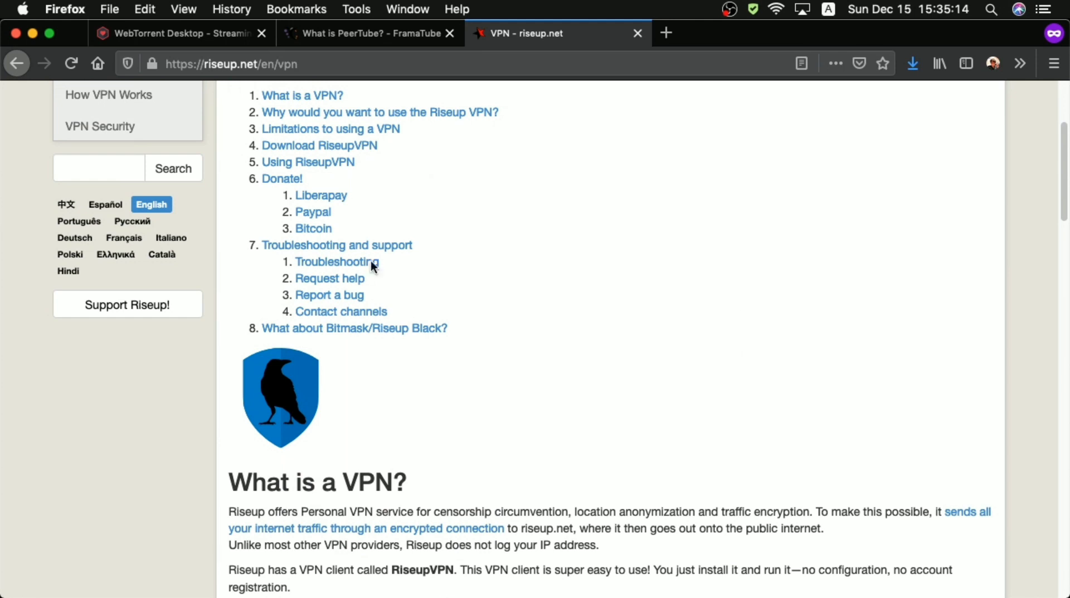
click(282, 182)
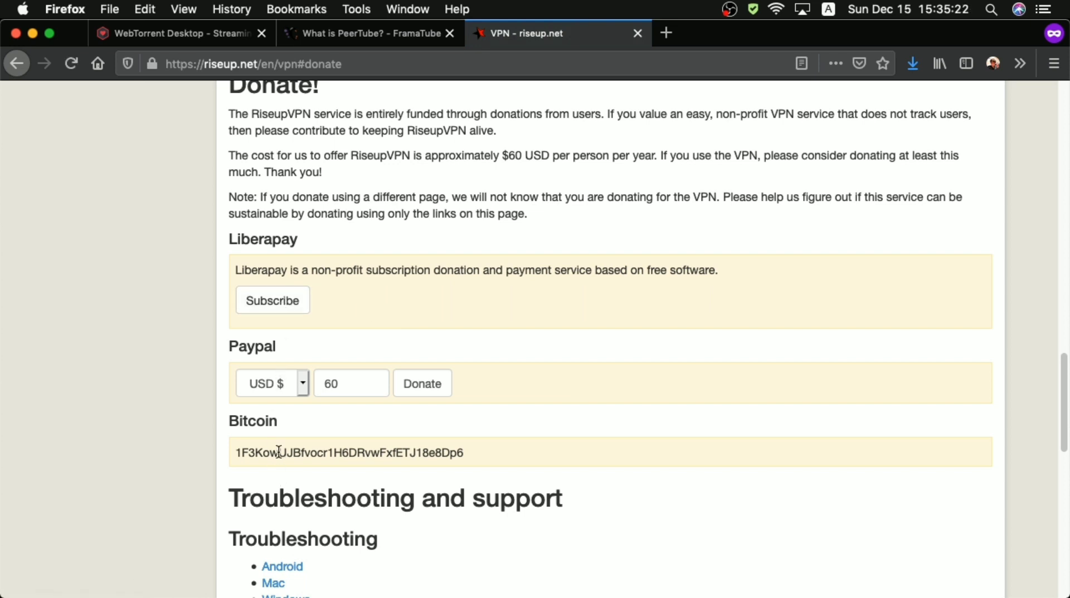
click(753, 9)
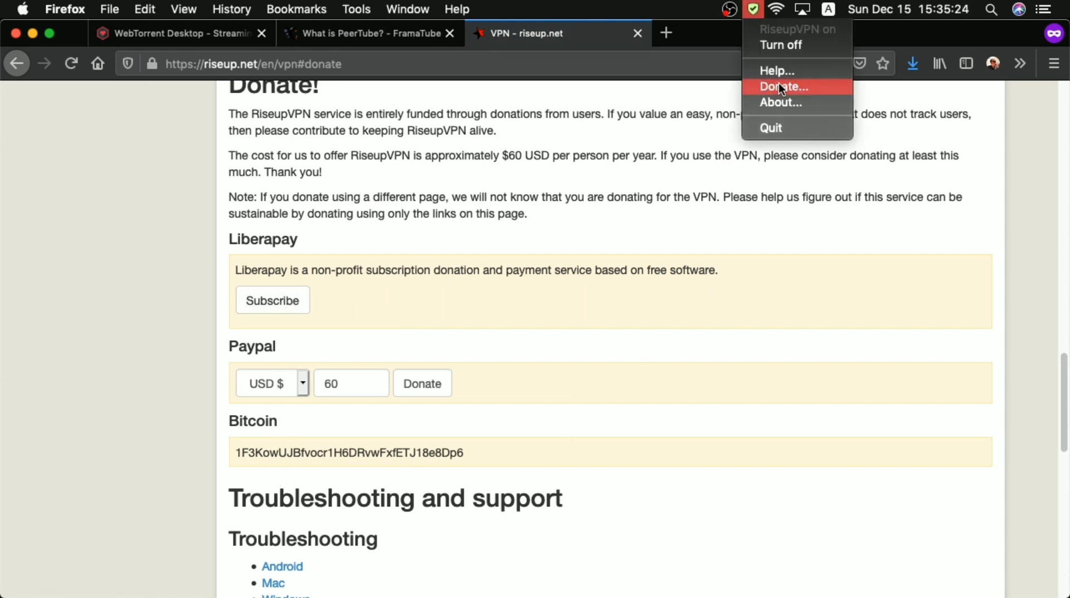
click(778, 86)
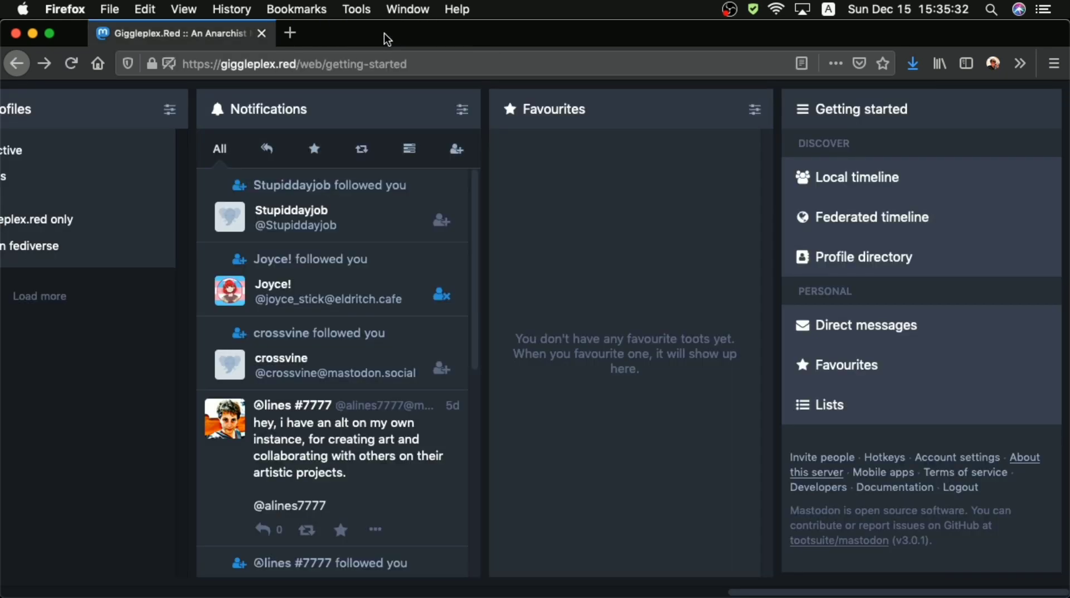
Step: Shrink the Giggleplex window, close the riseup.net donate window, and minimize Transmission
click(50, 33)
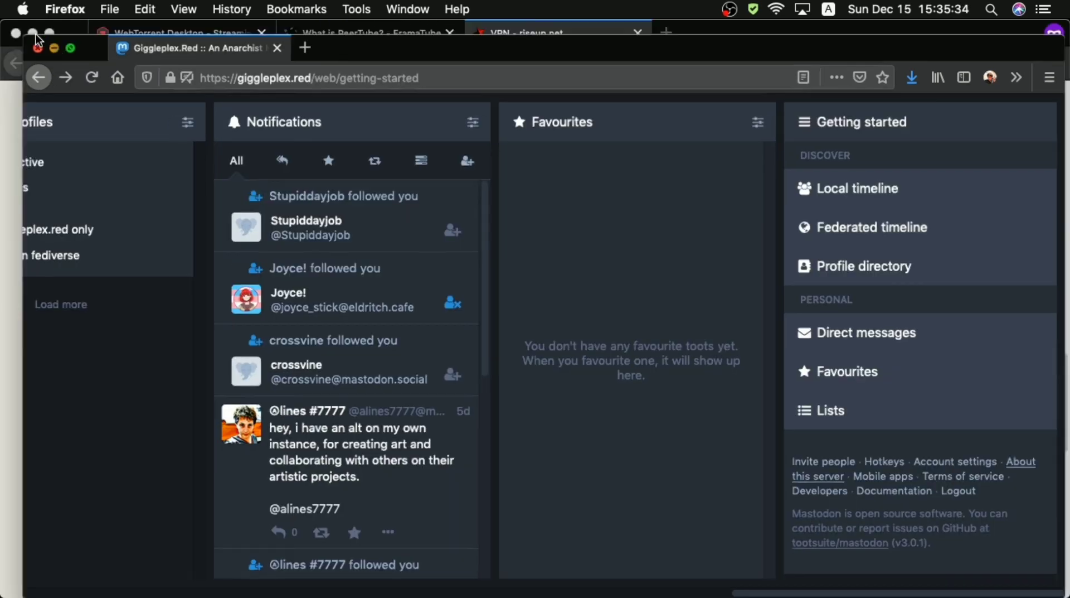
click(35, 35)
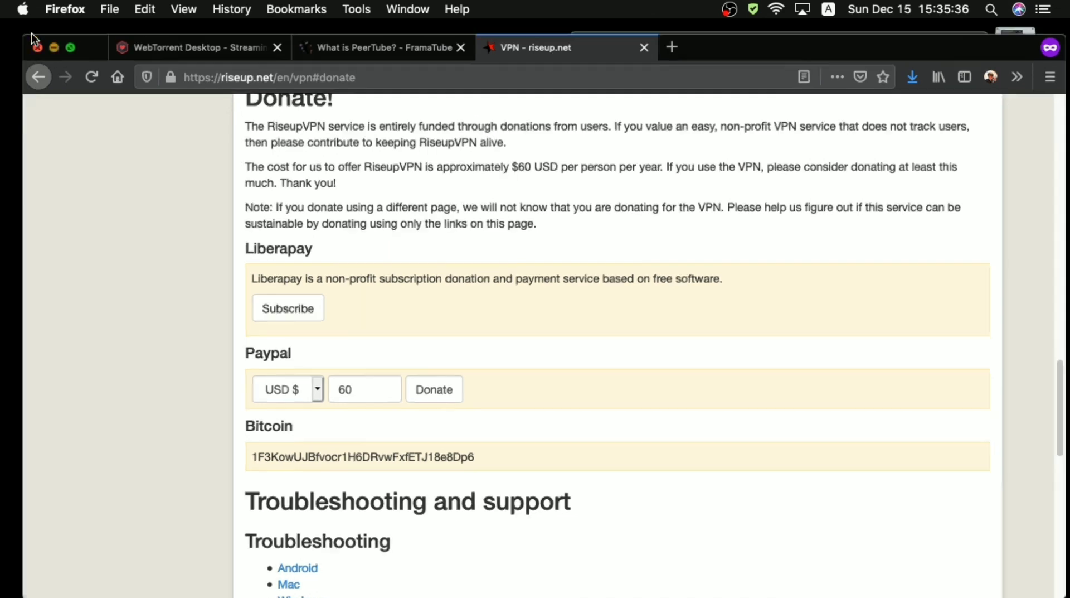
click(38, 47)
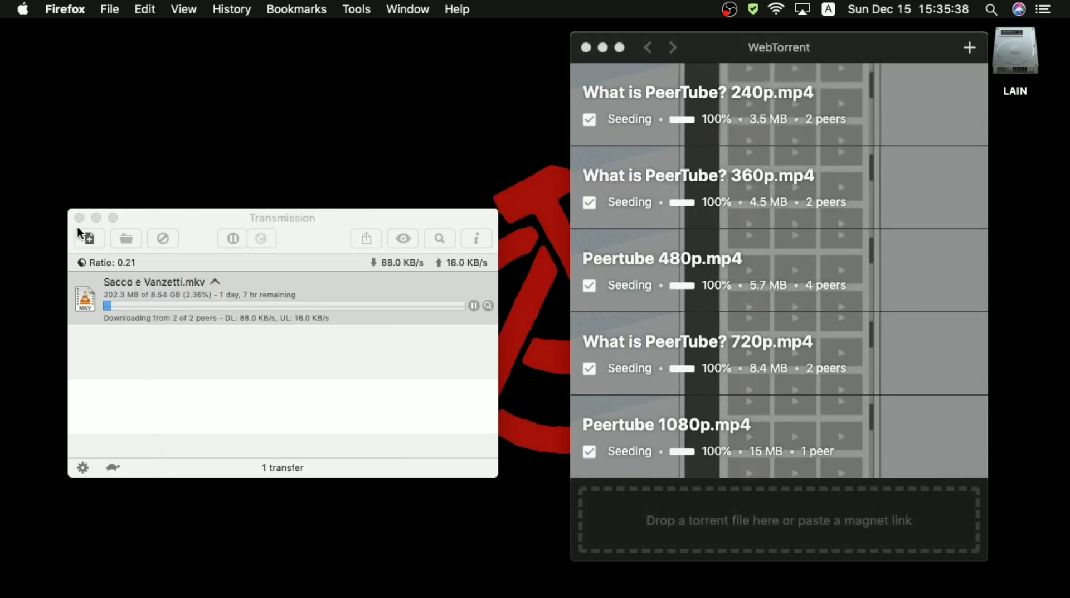
click(96, 218)
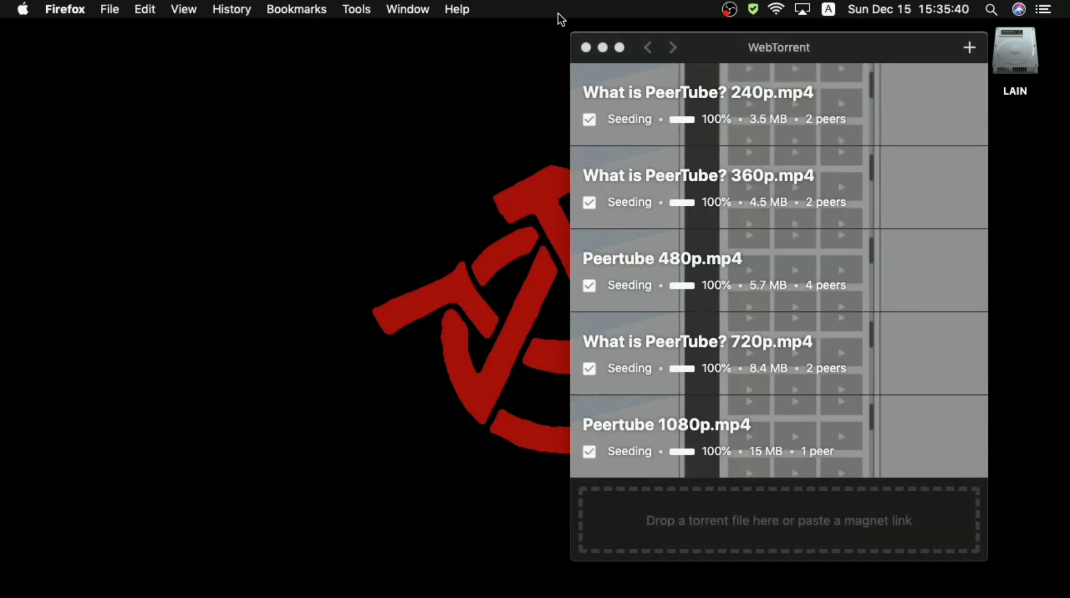